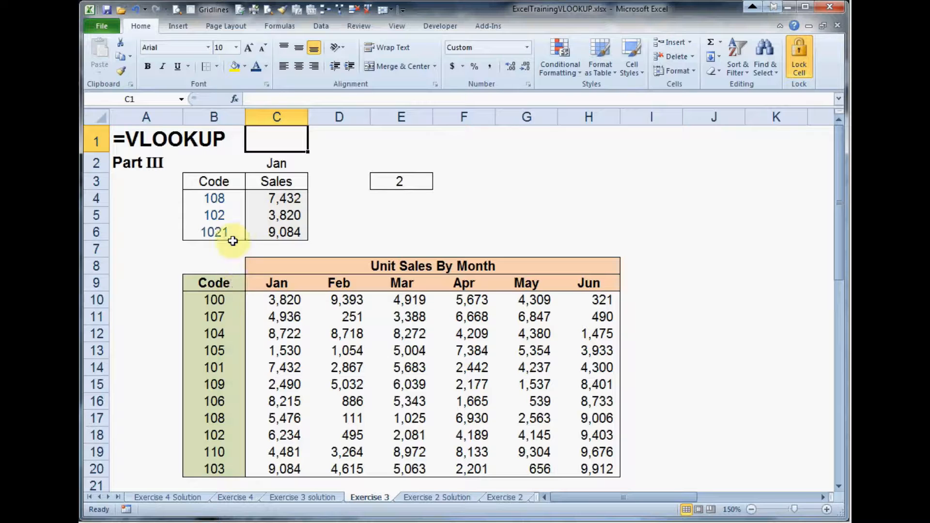
# Examine the unit sales table B10:H20, its Code column and the column index cell E3.
pyautogui.moveTo(216, 300); pyautogui.dragTo(593, 469)
pyautogui.moveTo(214, 300); pyautogui.dragTo(214, 470)
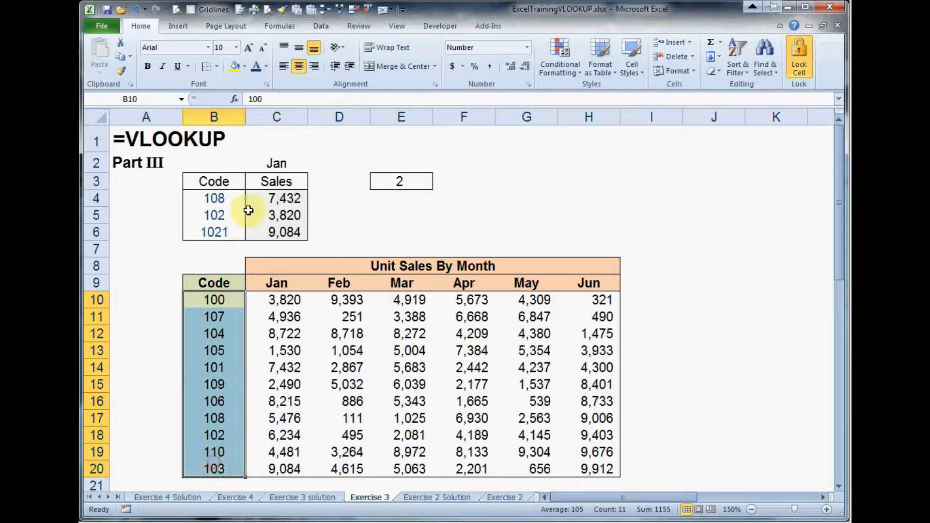
pyautogui.click(281, 141)
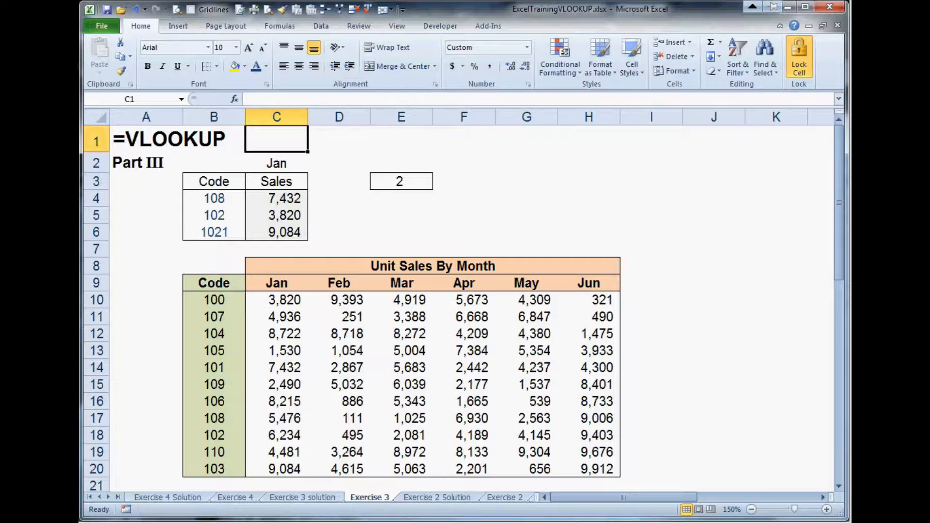
pyautogui.click(292, 141)
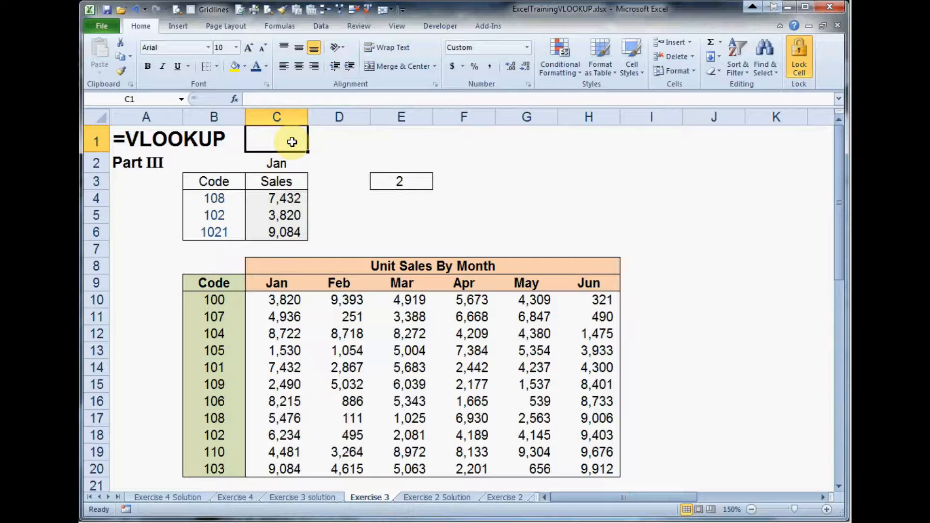
pyautogui.click(399, 183)
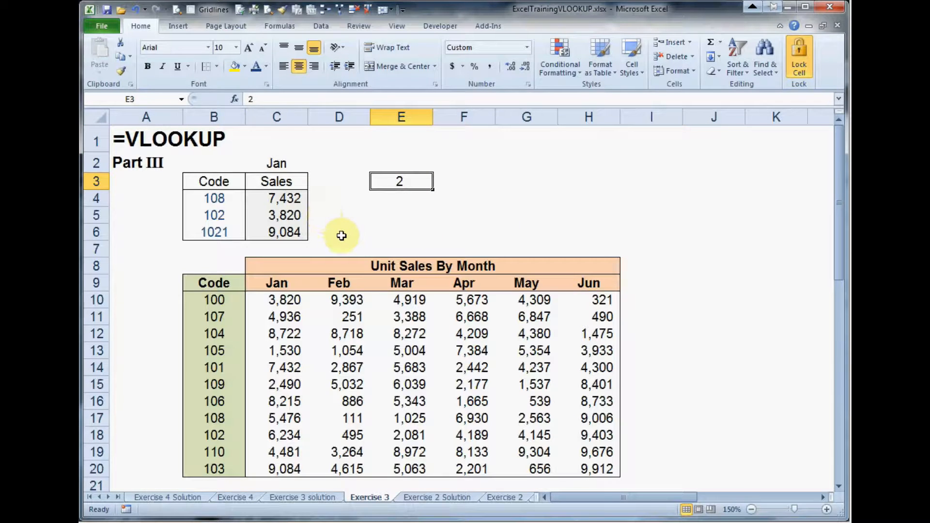
# Compare the January sales returned for codes 108, 102 and 1021 with the corresponding rows of the unit sales table.
pyautogui.click(216, 199)
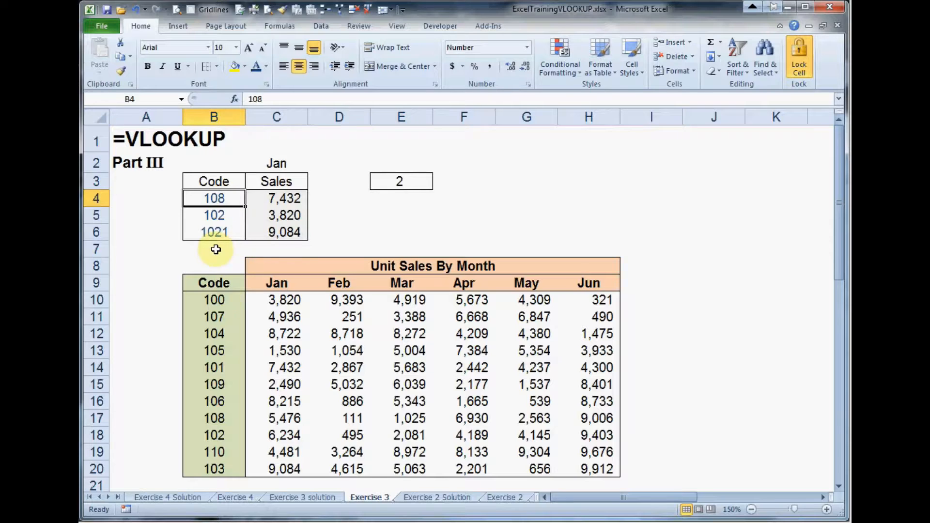
pyautogui.click(218, 418)
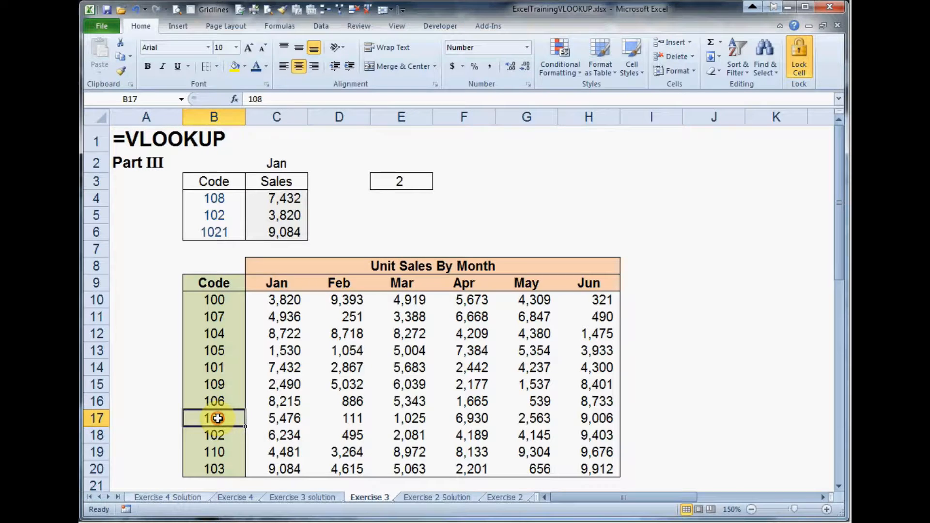
pyautogui.moveTo(217, 418); pyautogui.dragTo(271, 420)
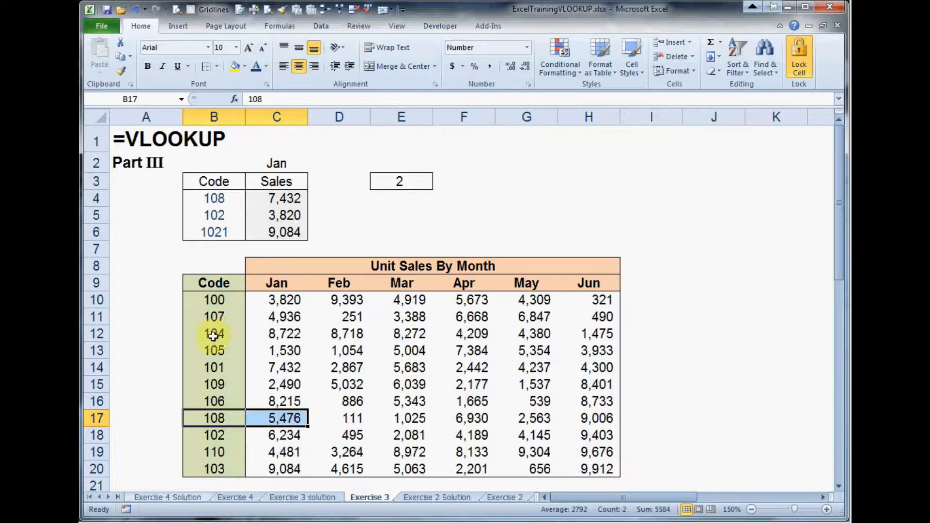
pyautogui.moveTo(214, 368); pyautogui.dragTo(265, 371)
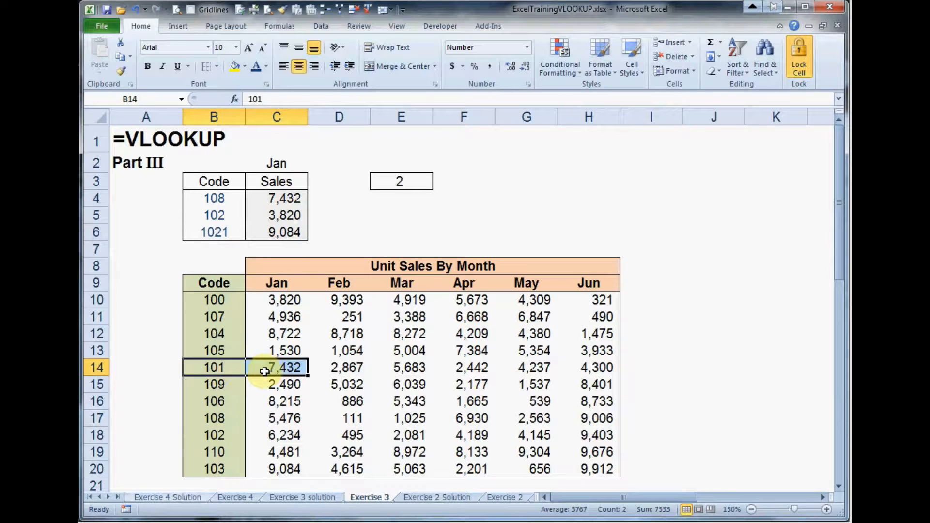
pyautogui.click(213, 217)
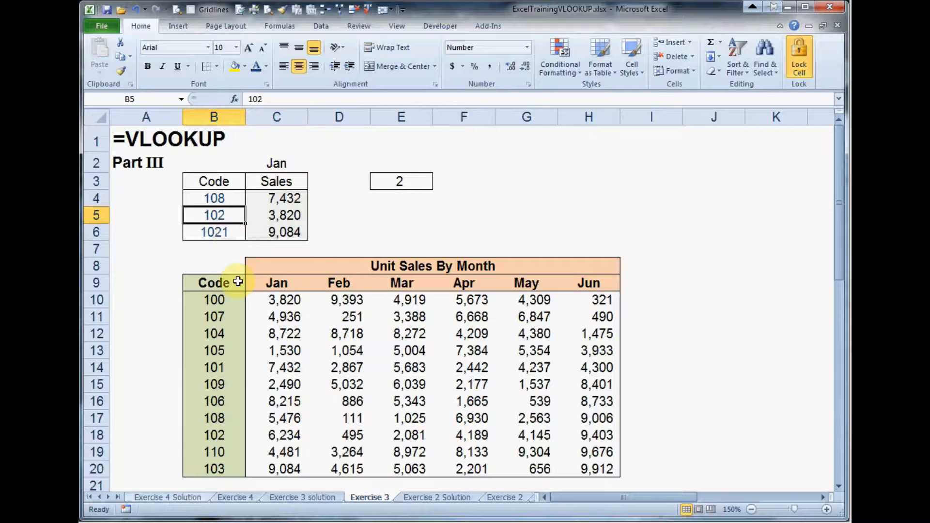
pyautogui.click(222, 437)
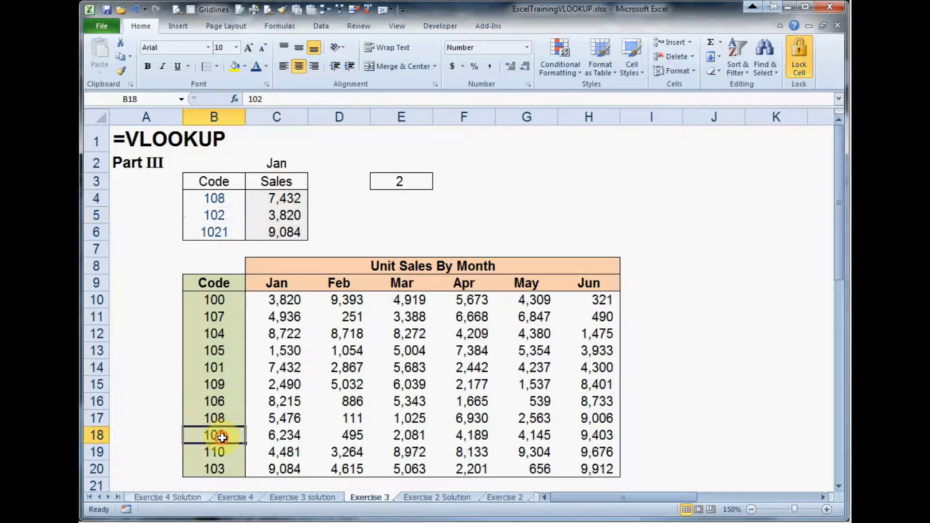
pyautogui.moveTo(222, 438); pyautogui.dragTo(260, 436)
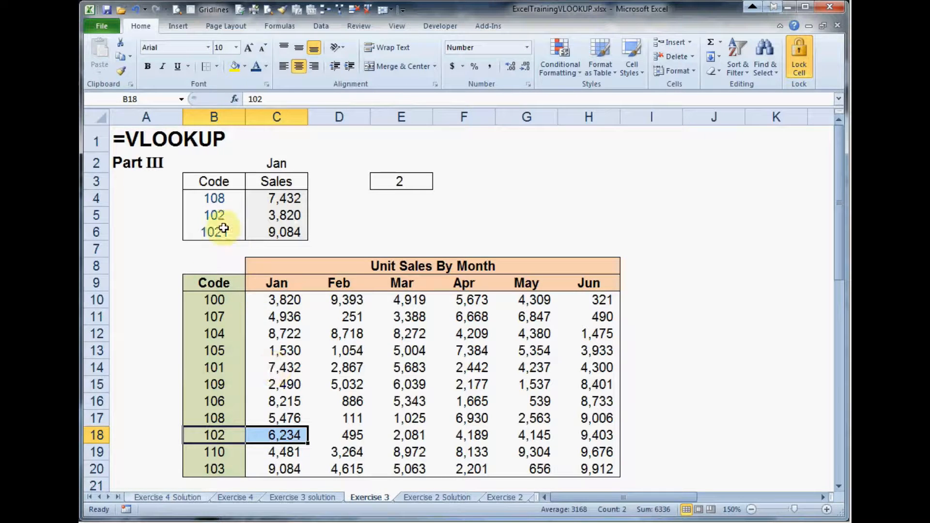
pyautogui.moveTo(228, 300); pyautogui.dragTo(253, 300)
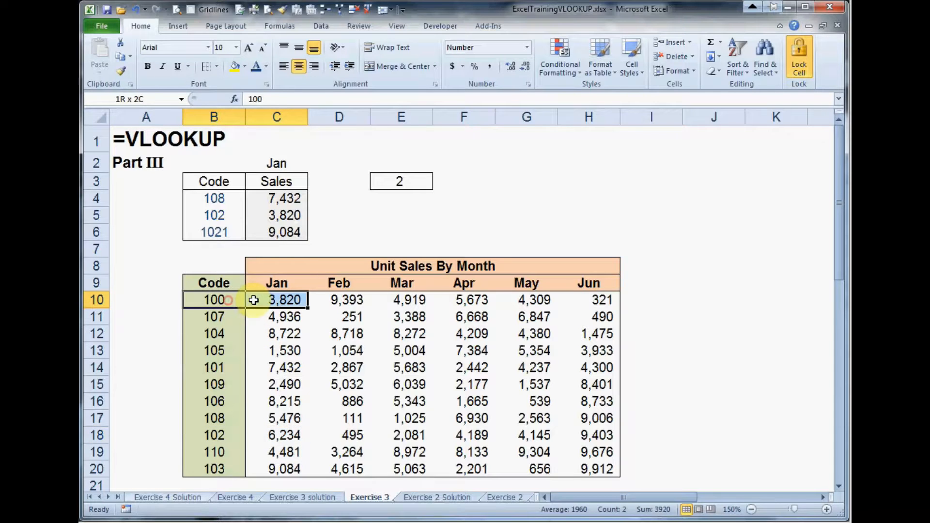
pyautogui.click(226, 232)
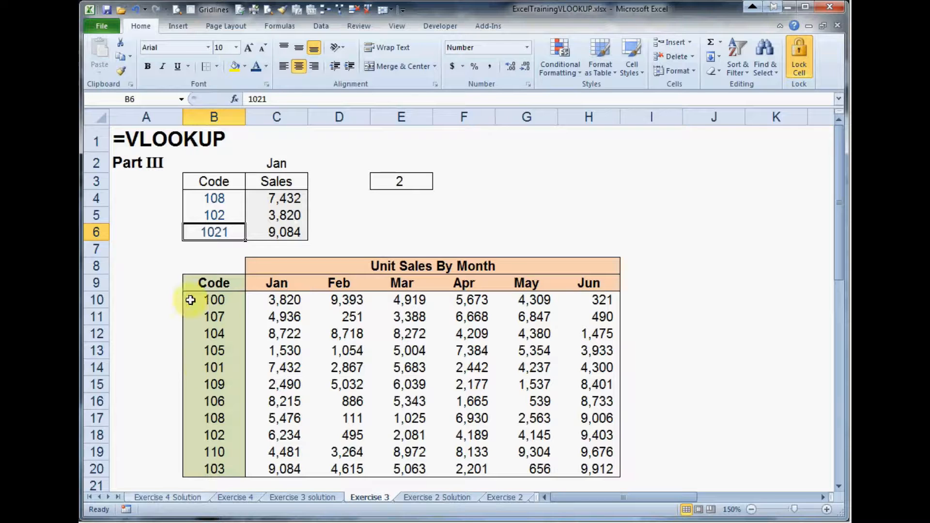
pyautogui.moveTo(217, 469); pyautogui.dragTo(272, 468)
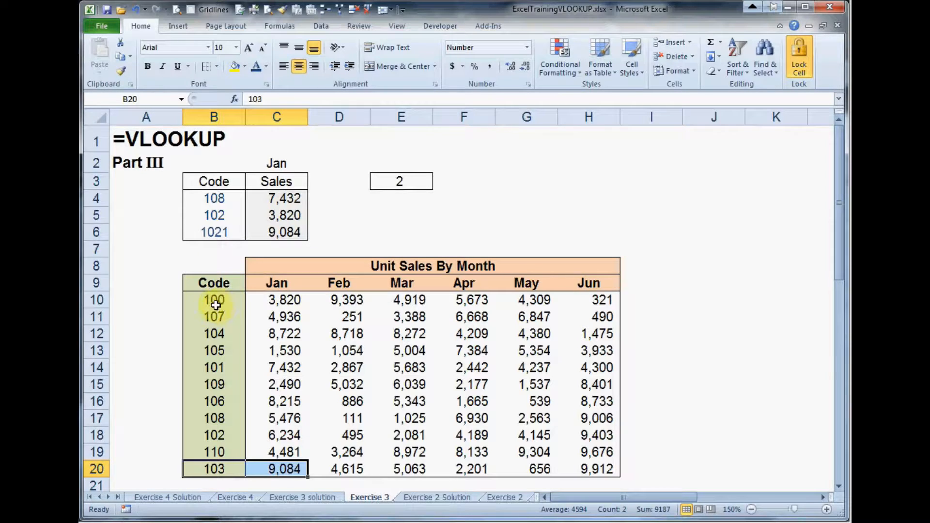
pyautogui.moveTo(219, 300); pyautogui.dragTo(197, 467)
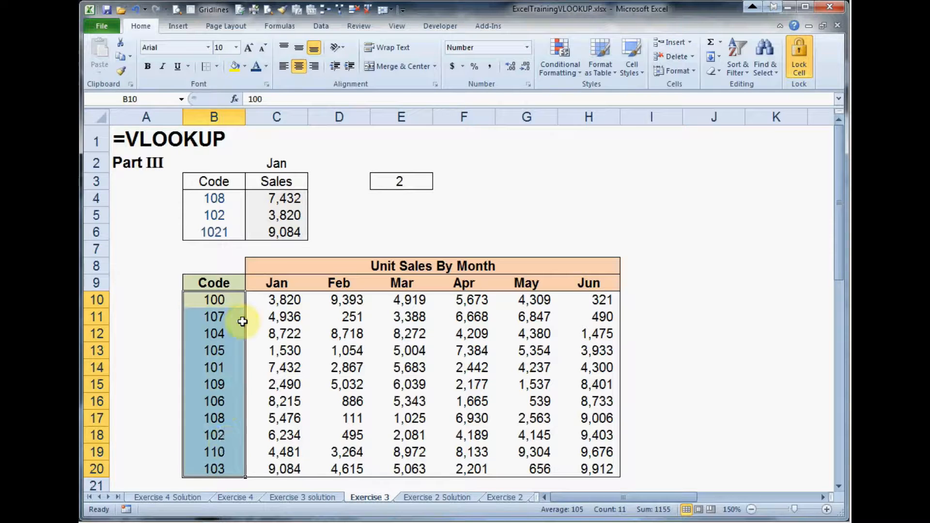
# Trace the approximate-match lookup of code 108 cell by cell down the Code column and across to its January value.
pyautogui.click(213, 199)
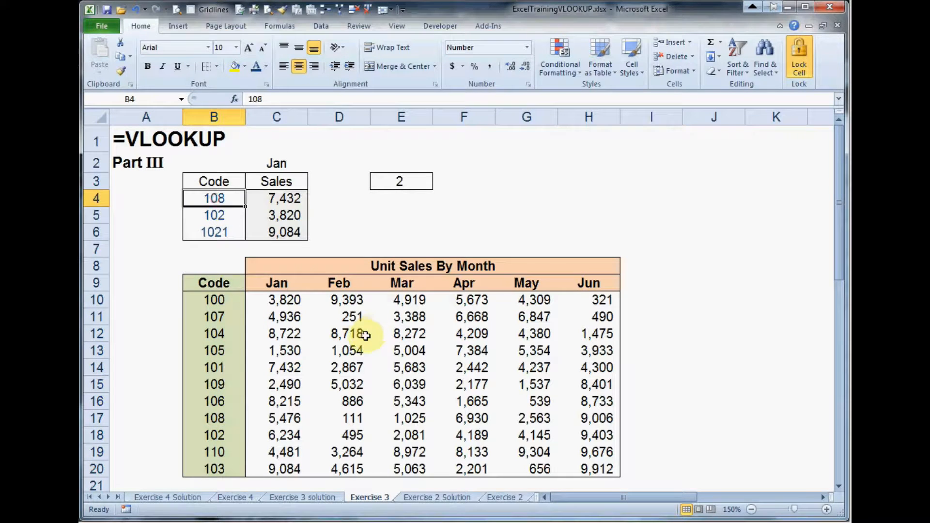
pyautogui.click(213, 300)
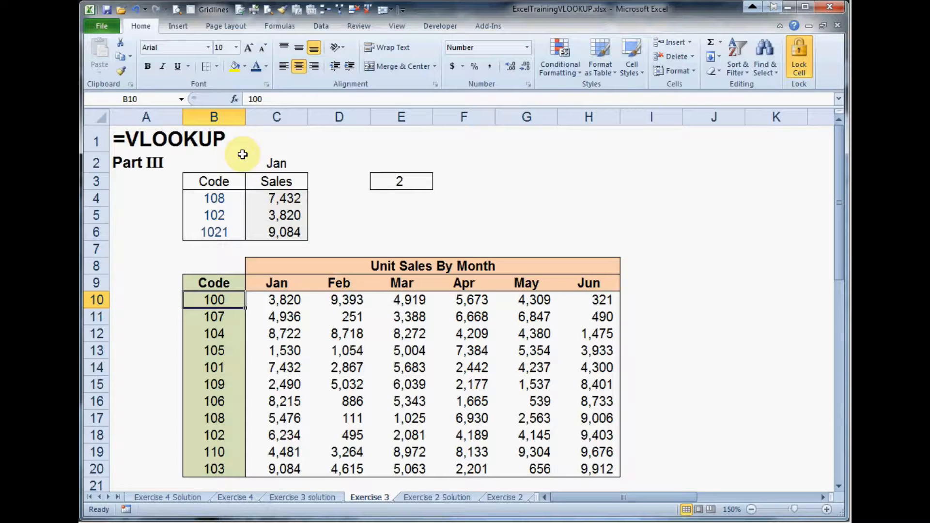
pyautogui.press('Down')
pyautogui.press('Down')
pyautogui.press('Down')
pyautogui.press('Down')
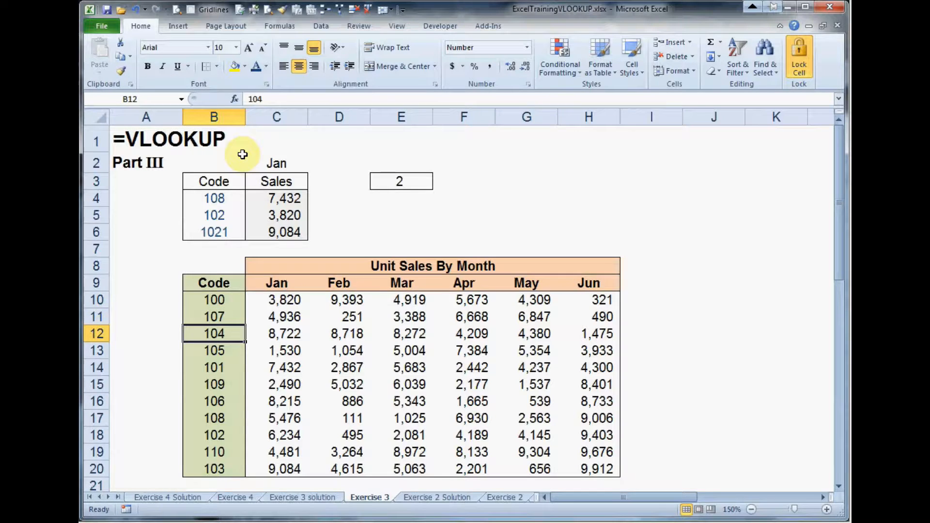
pyautogui.press('Down')
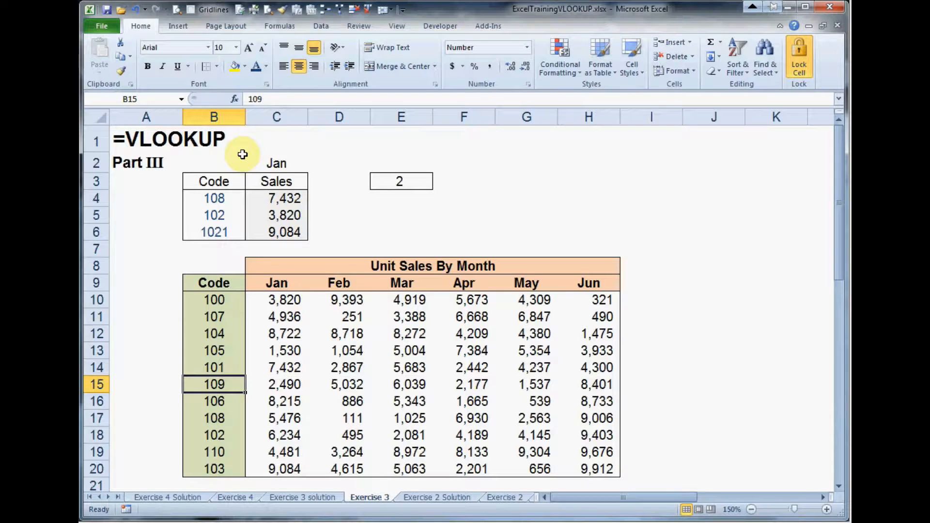
pyautogui.press('Up')
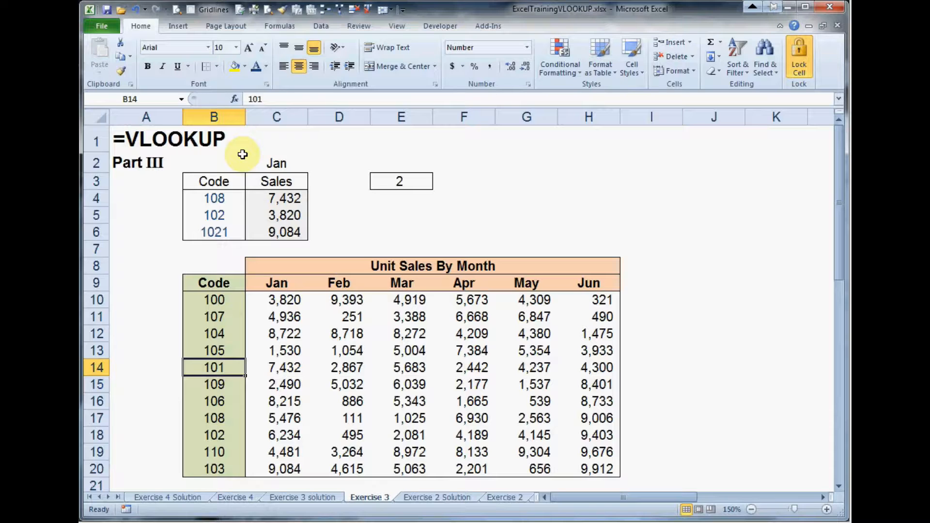
pyautogui.press('Right')
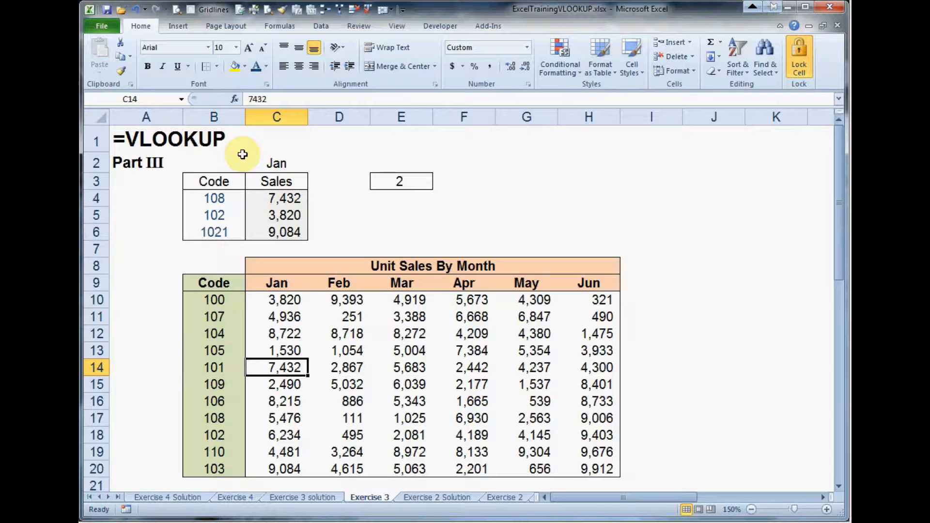
# Trace the approximate-match lookup of code 102 from the first entries of the Code column to its January value.
pyautogui.press('Left')
pyautogui.press('Down')
pyautogui.press('Down')
pyautogui.press('Down')
pyautogui.press('Down')
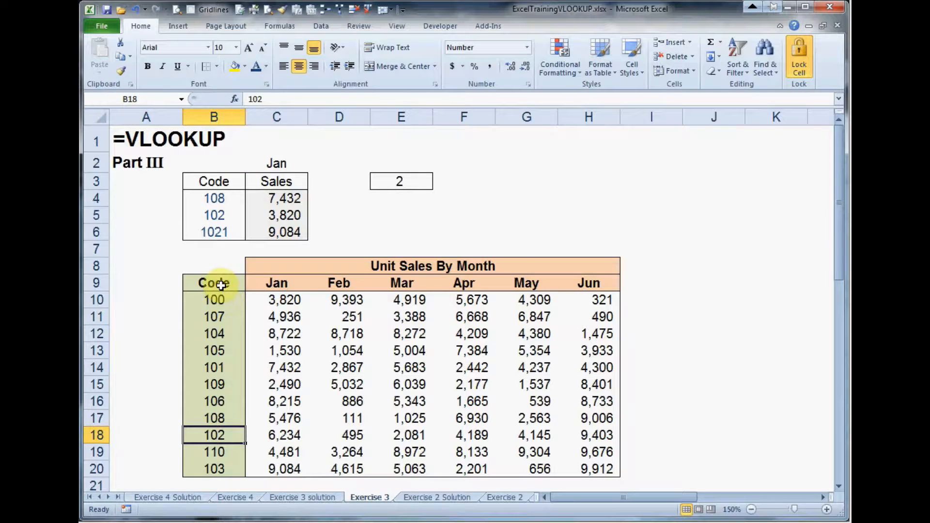
pyautogui.click(212, 217)
pyautogui.click(215, 300)
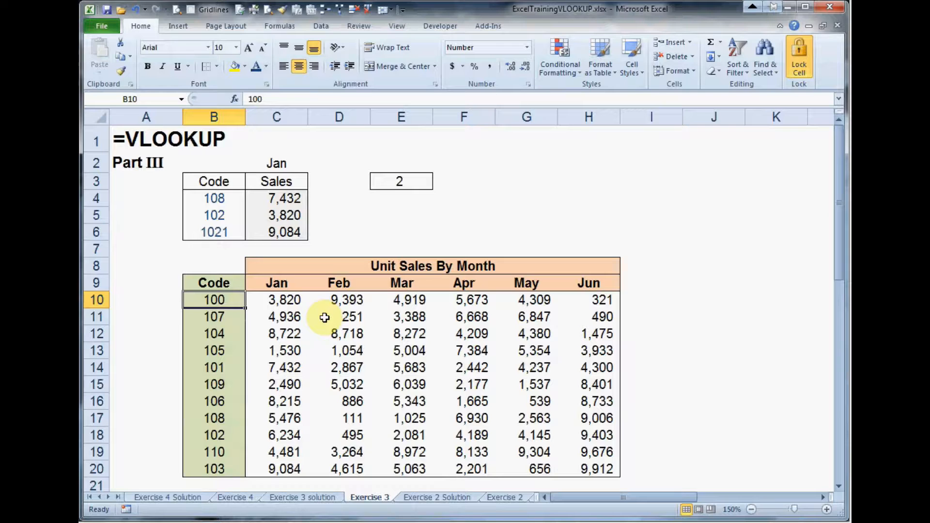
pyautogui.press('Down')
pyautogui.press('Up')
pyautogui.press('Right')
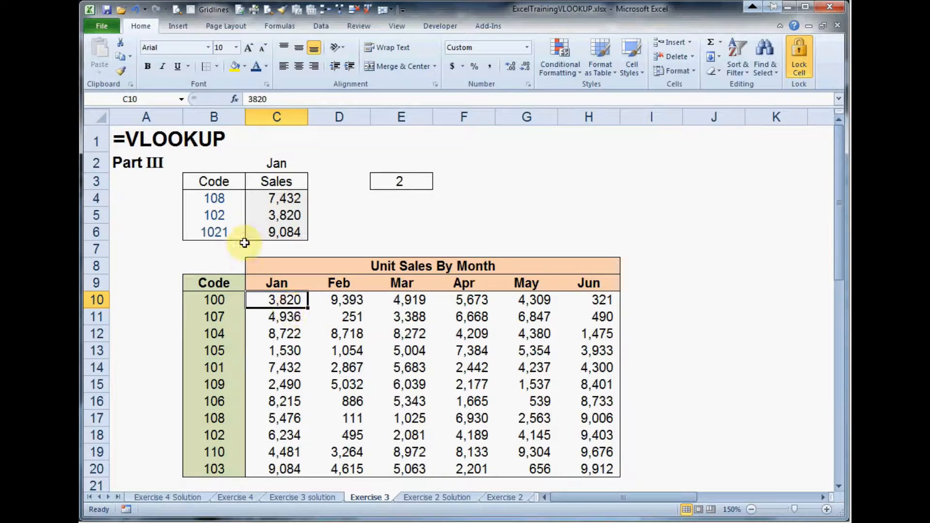
# Trace the lookup of code 1021 from the first to the last table row and inspect the formula in C6.
pyautogui.click(224, 231)
pyautogui.click(217, 303)
pyautogui.click(219, 474)
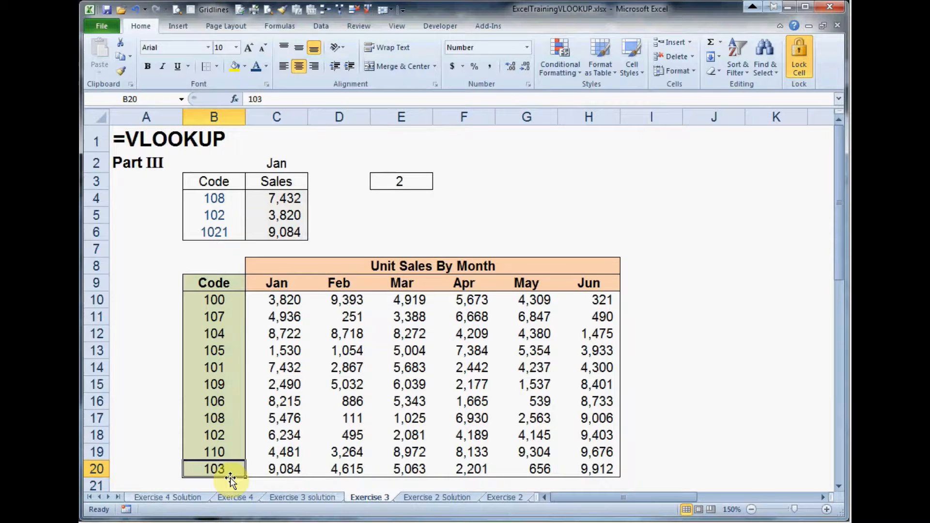
pyautogui.click(286, 470)
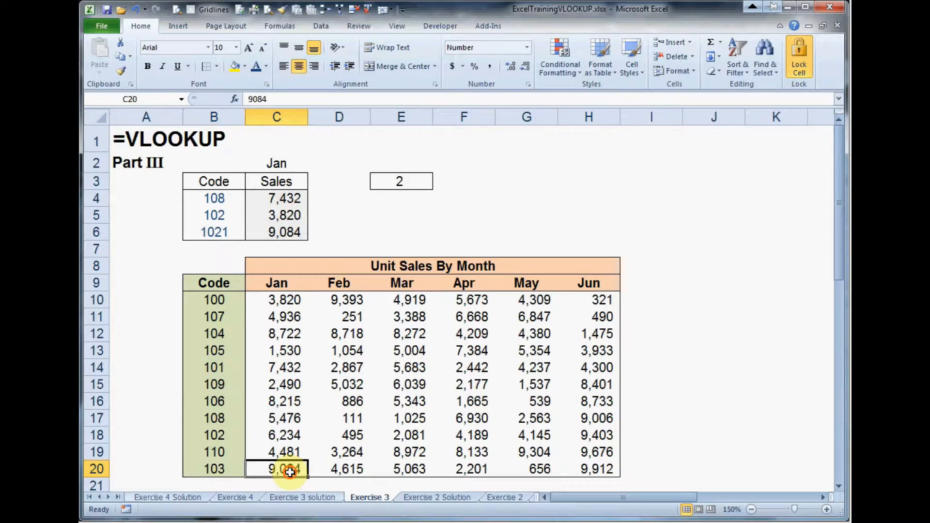
pyautogui.click(290, 232)
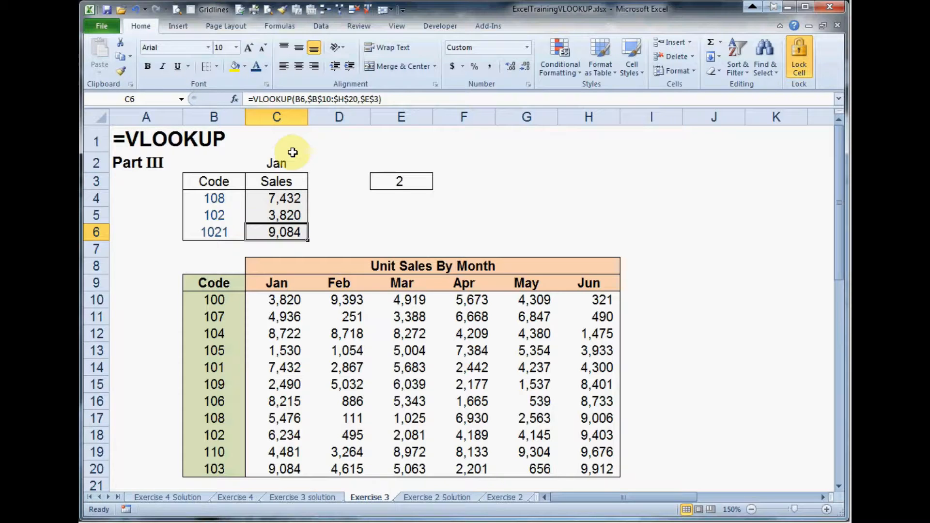
# Add FALSE as the range_lookup argument of the VLOOKUP formula in C4 to require an exact match.
pyautogui.click(282, 199)
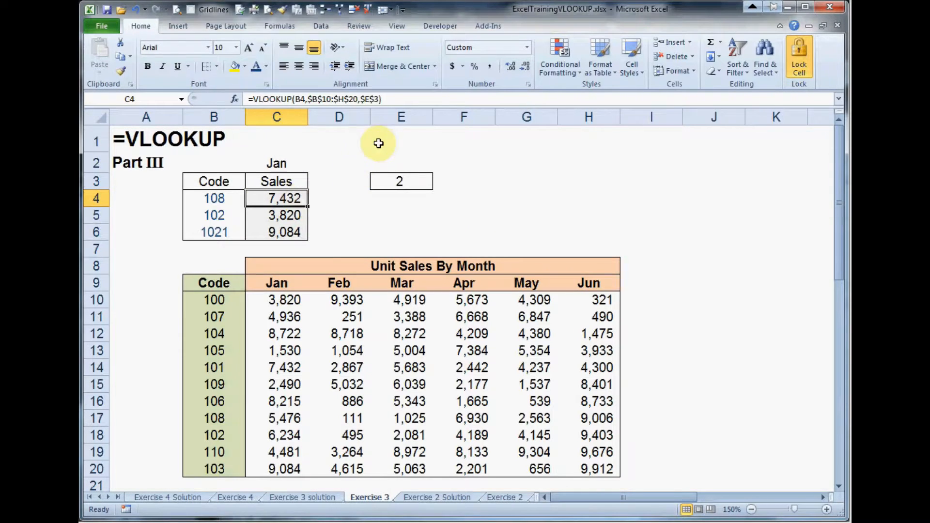
pyautogui.press('F2')
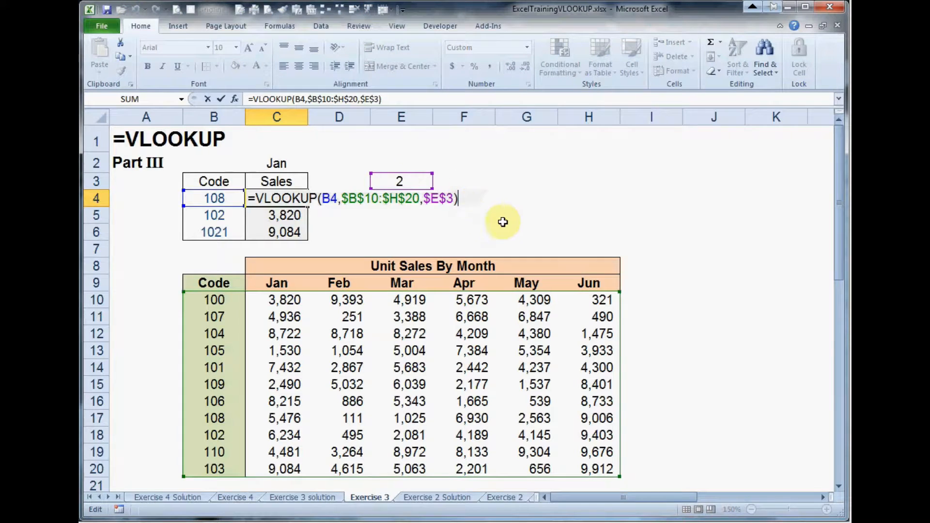
pyautogui.click(454, 199)
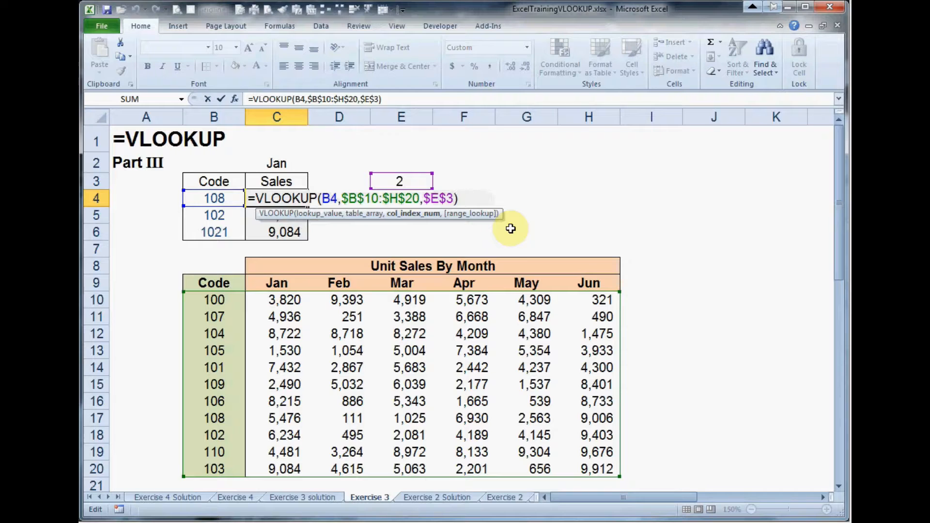
pyautogui.write(',')
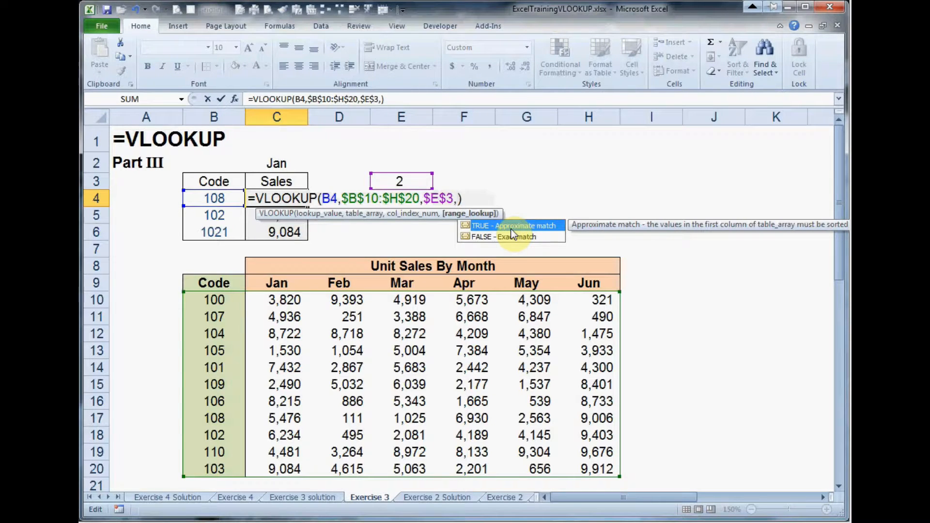
pyautogui.write('false')
pyautogui.hotkey('ctrl', 'Return')
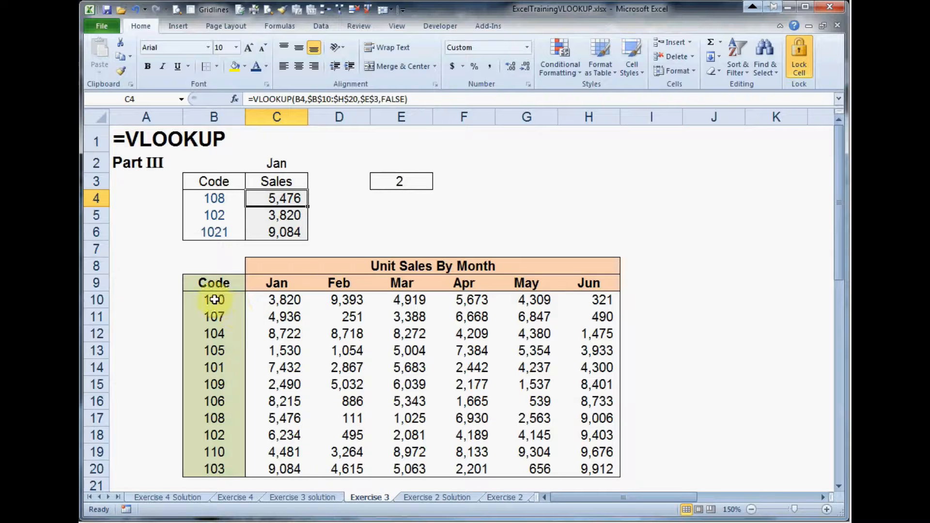
# Check the C4 result for code 108 against the matching code and January value in the table.
pyautogui.click(214, 200)
pyautogui.moveTo(215, 300); pyautogui.dragTo(222, 465)
pyautogui.click(217, 420)
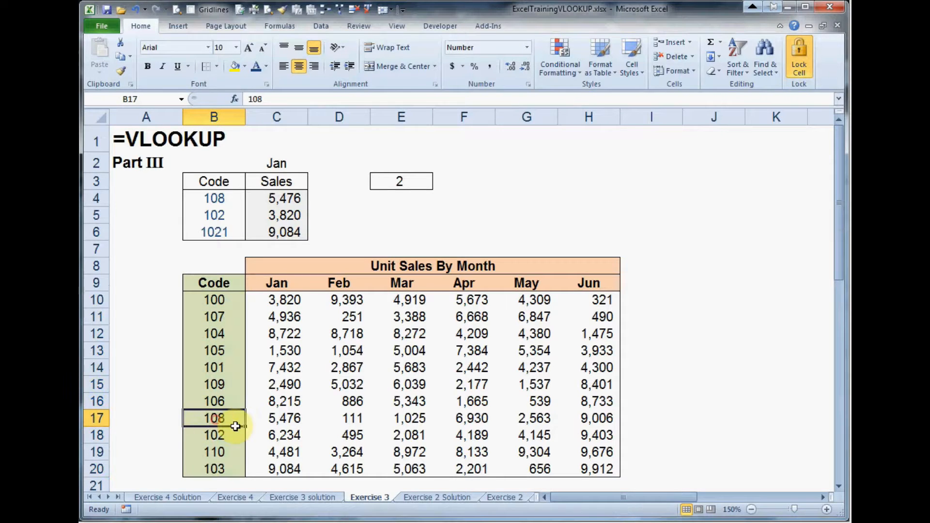
pyautogui.click(301, 421)
# Copy the exact-match VLOOKUP formula from C4 into C5:C6, pasting only the formula.
pyautogui.click(286, 199)
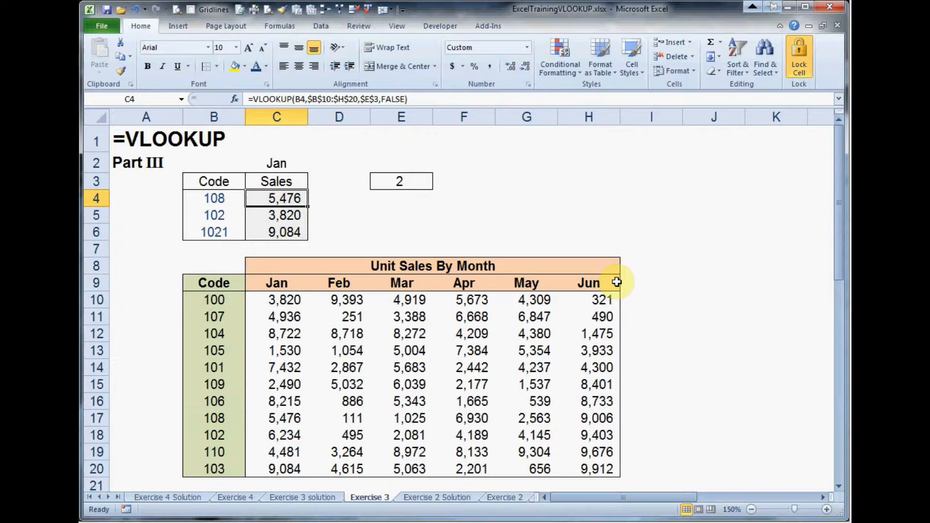
pyautogui.hotkey('ctrl', 'c')
pyautogui.press('Down')
pyautogui.hotkey('shift', 'Down')
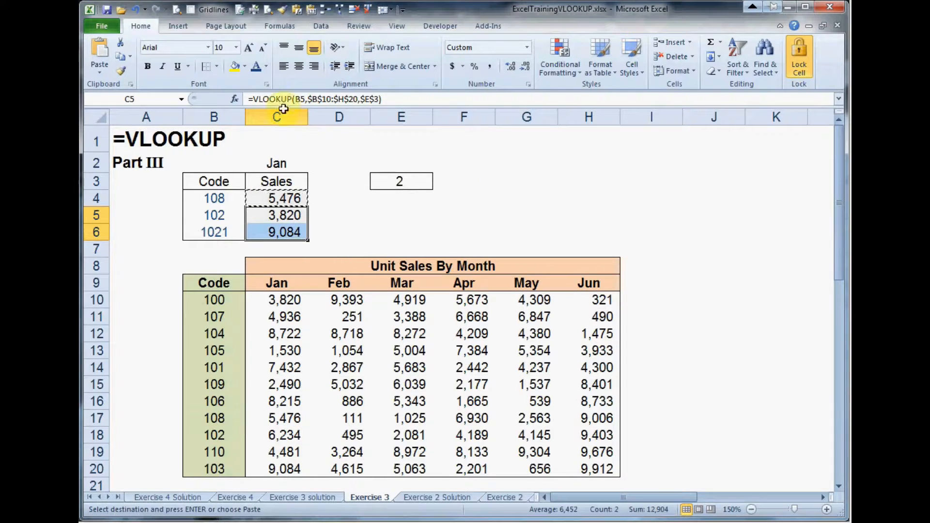
pyautogui.click(100, 73)
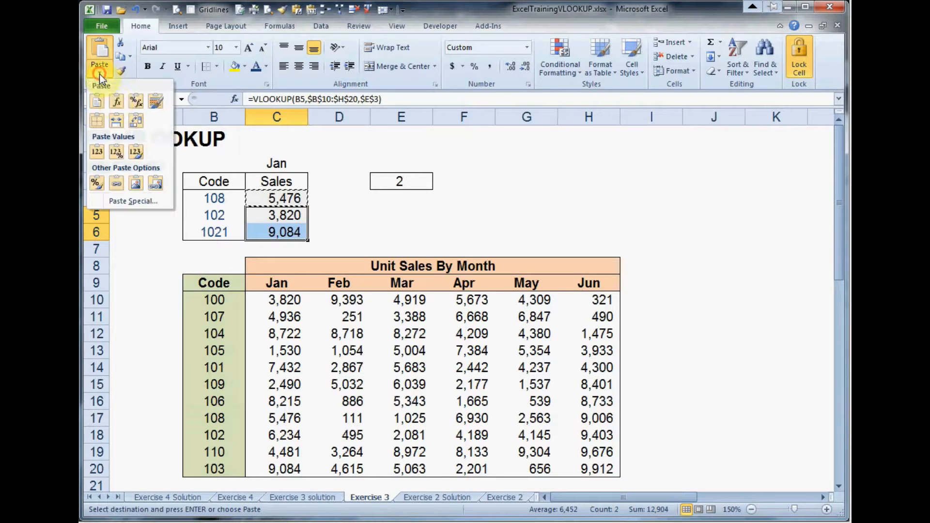
pyautogui.click(118, 105)
pyautogui.click(375, 233)
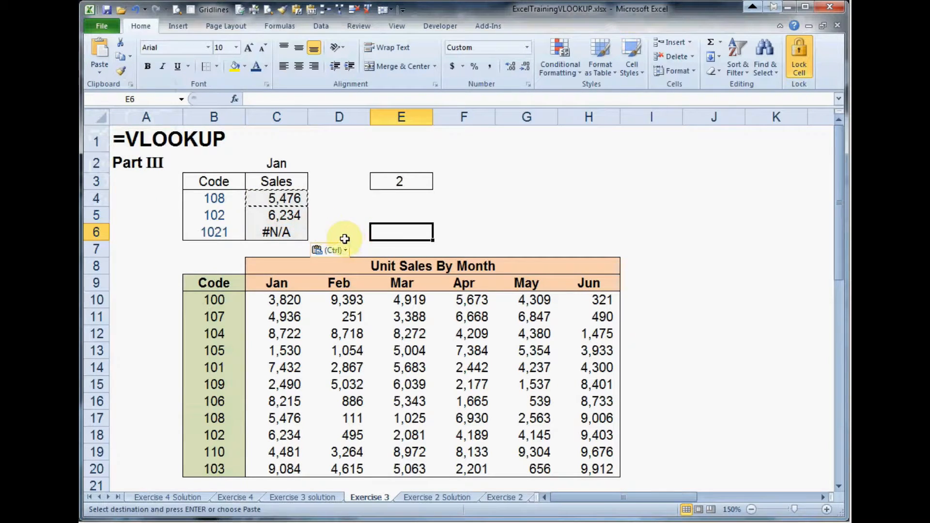
# Check the C5 result for code 102 against its January value in the table, and inspect the C6 formula for code 1021.
pyautogui.click(215, 216)
pyautogui.click(228, 435)
pyautogui.click(259, 435)
pyautogui.click(281, 216)
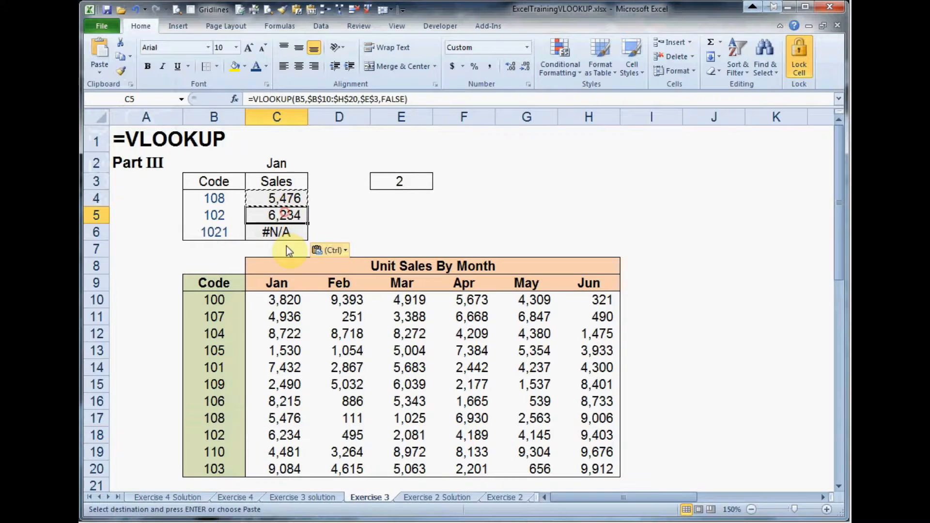
pyautogui.click(223, 232)
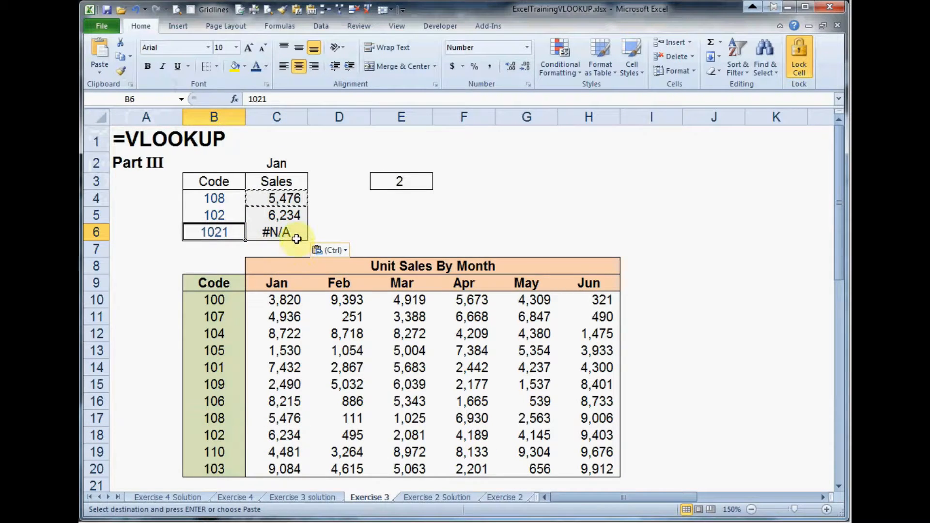
pyautogui.click(296, 239)
pyautogui.press('Escape')
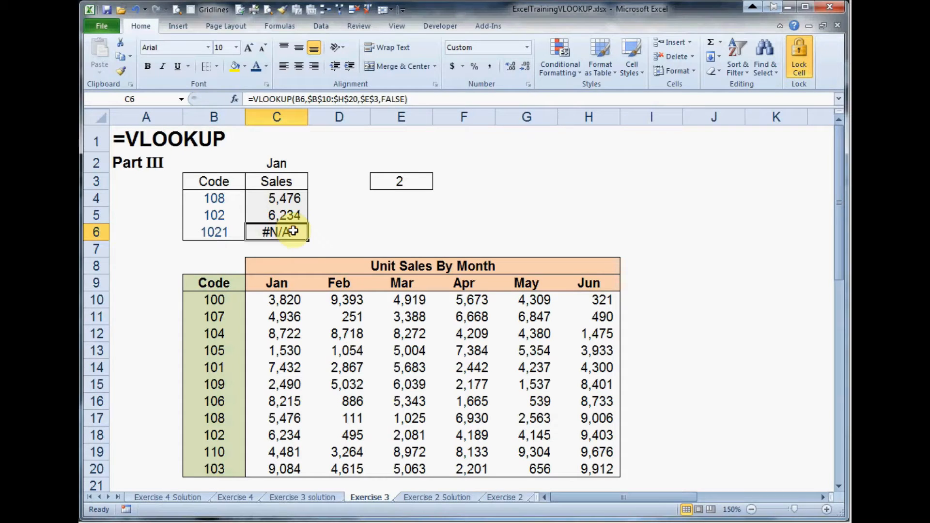
pyautogui.doubleClick(293, 231)
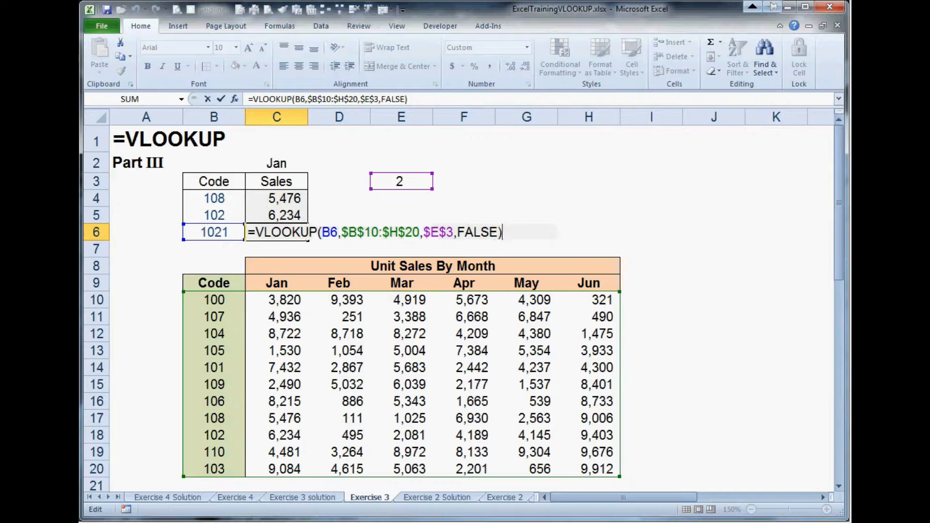
pyautogui.hotkey('ctrl', 'Return')
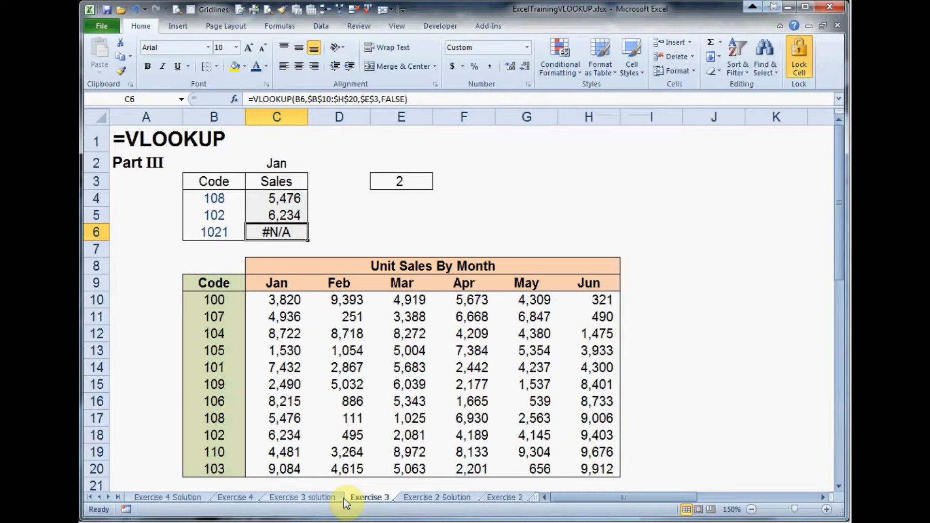
# Open the Exercise 3 solution sheet and examine the From, To and Marginal Tax Rate values of the first two salary bands.
pyautogui.click(322, 498)
pyautogui.moveTo(215, 300); pyautogui.dragTo(366, 356)
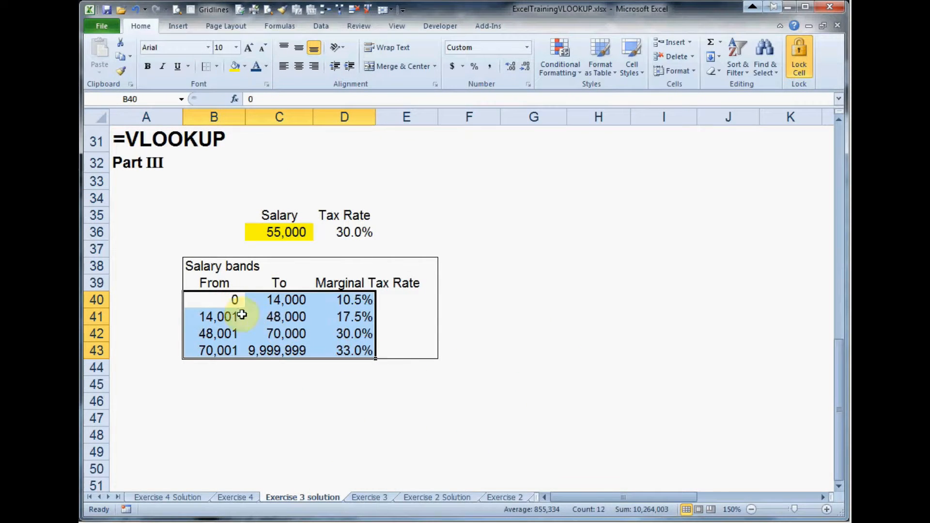
pyautogui.click(227, 299)
pyautogui.click(289, 299)
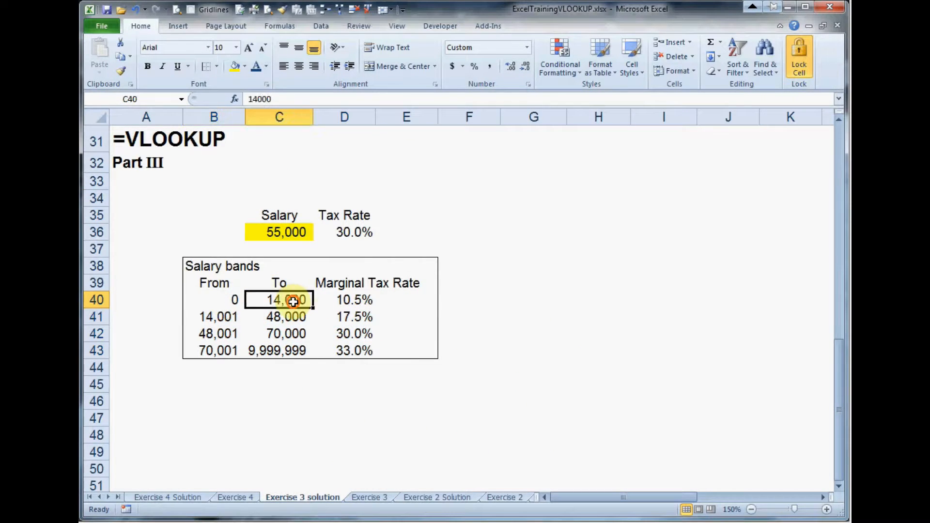
pyautogui.click(349, 301)
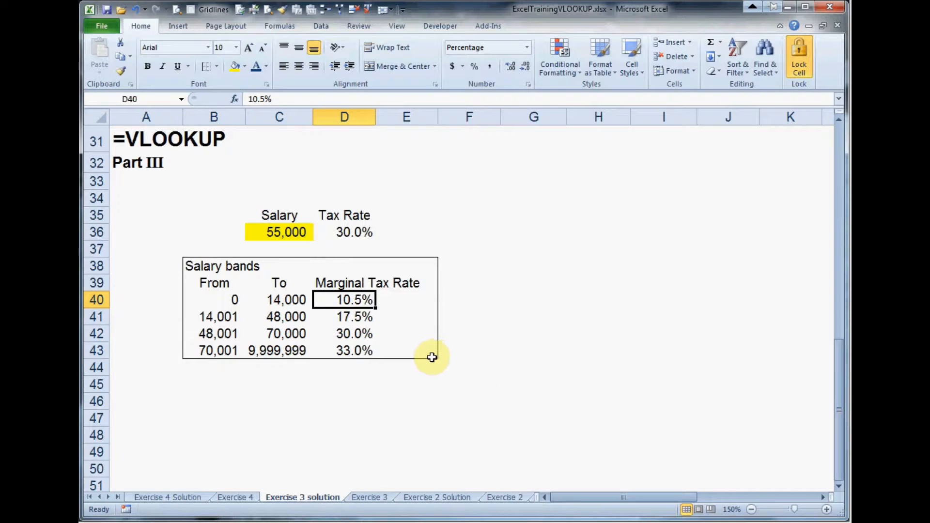
pyautogui.click(290, 320)
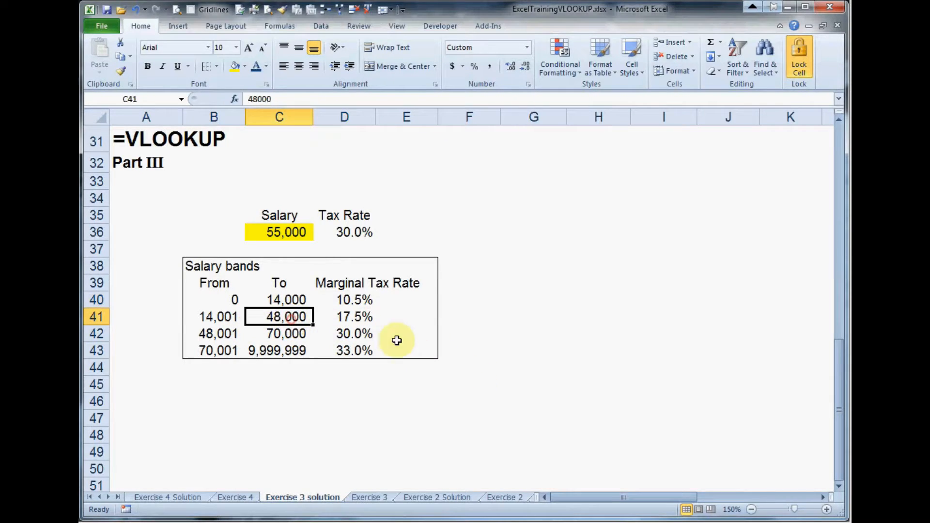
pyautogui.click(362, 321)
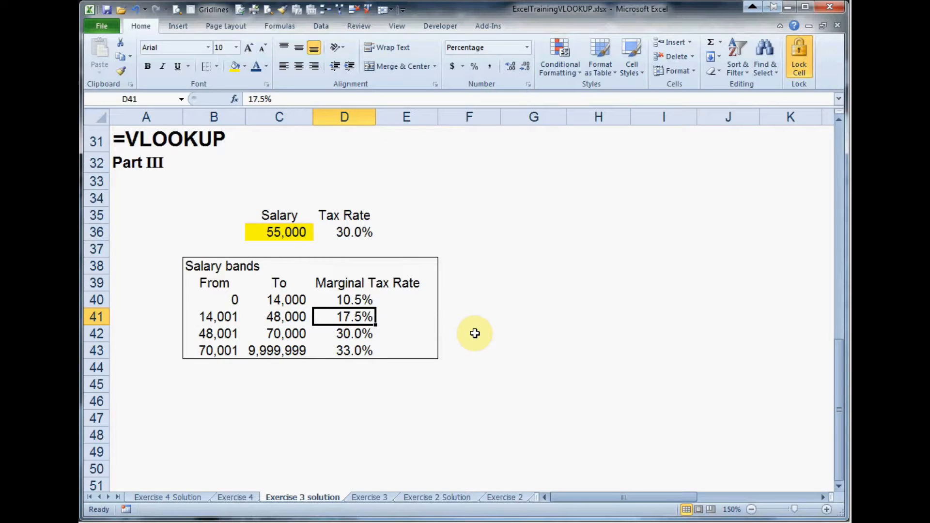
# Trace the approximate-match lookup of the salary in C36 down the From column and across to its marginal tax rate.
pyautogui.click(290, 237)
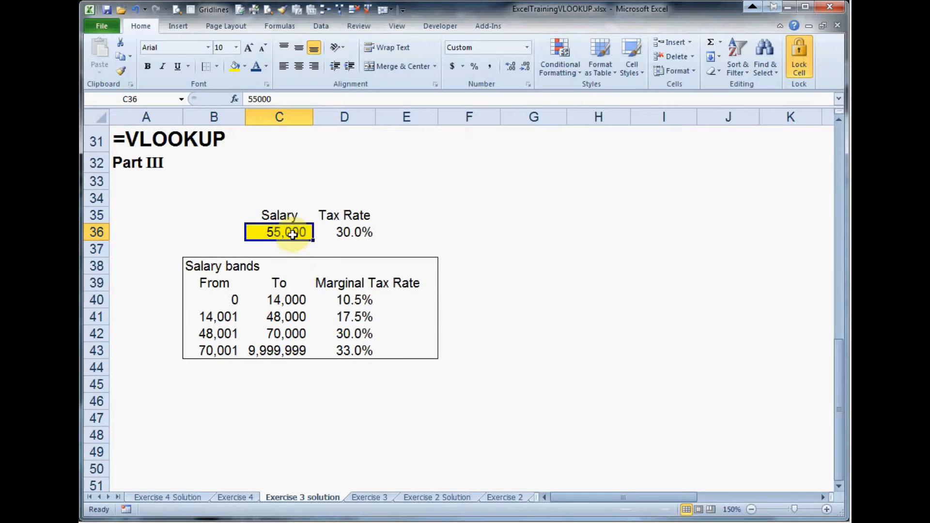
pyautogui.moveTo(221, 295); pyautogui.dragTo(244, 353)
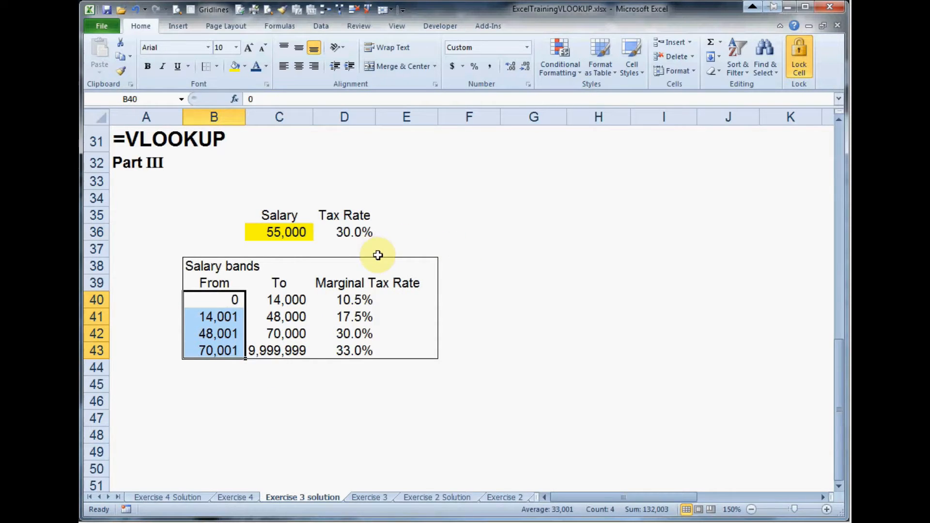
pyautogui.click(275, 190)
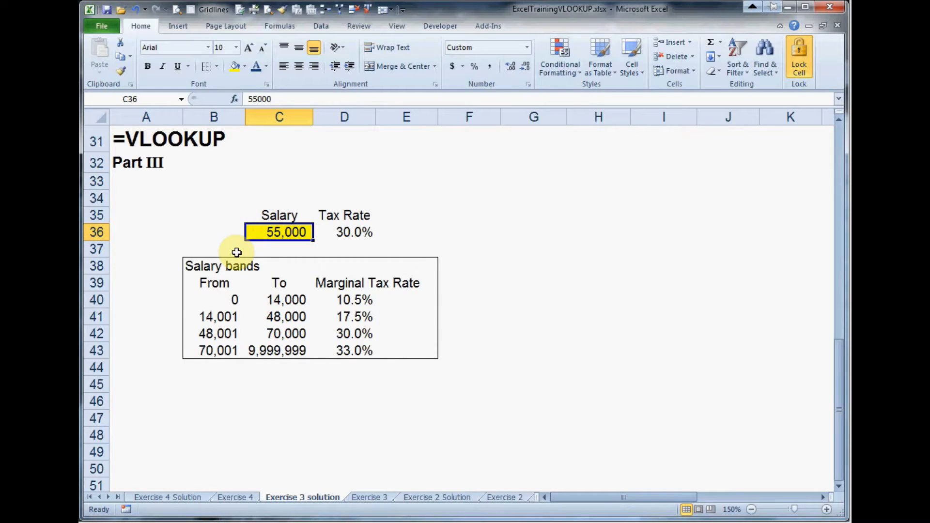
pyautogui.moveTo(232, 298); pyautogui.dragTo(219, 348)
pyautogui.click(219, 302)
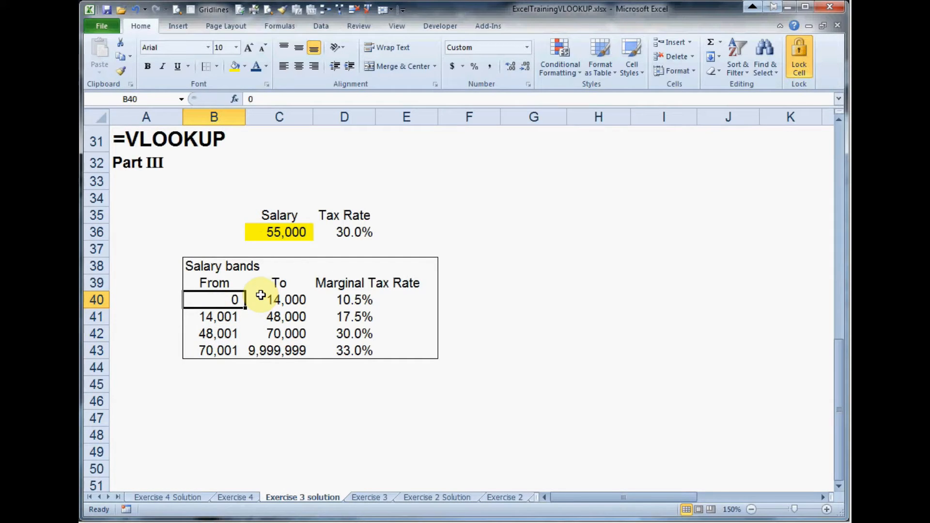
pyautogui.press('Down')
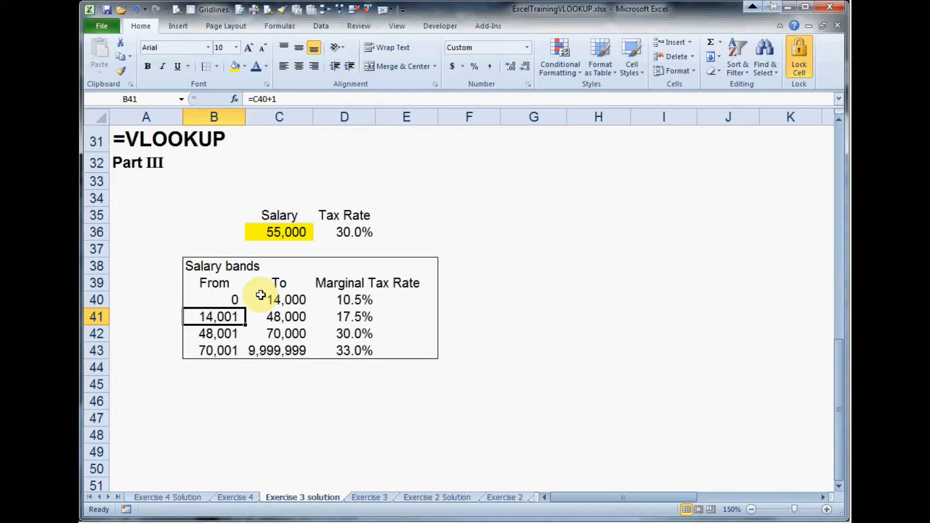
pyautogui.press('Down')
pyautogui.press('Down')
pyautogui.press('Up')
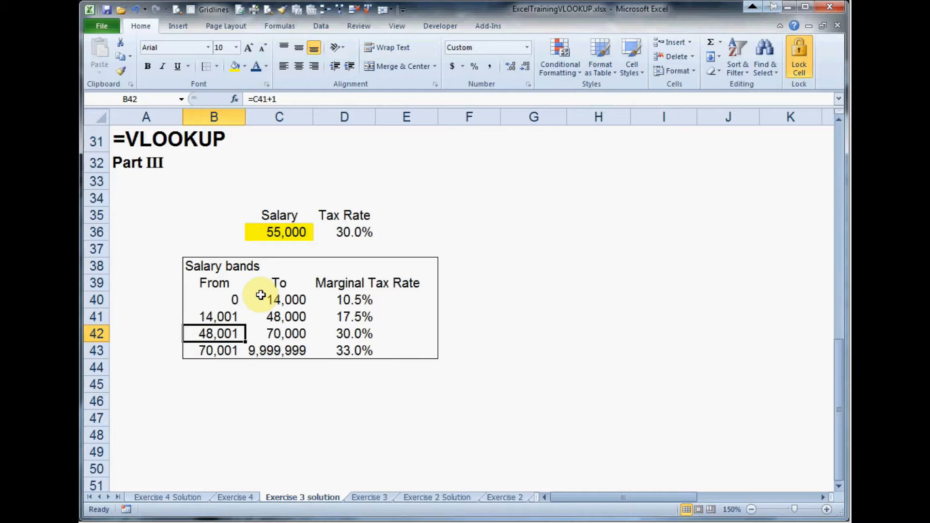
pyautogui.press('Right')
pyautogui.press('Right')
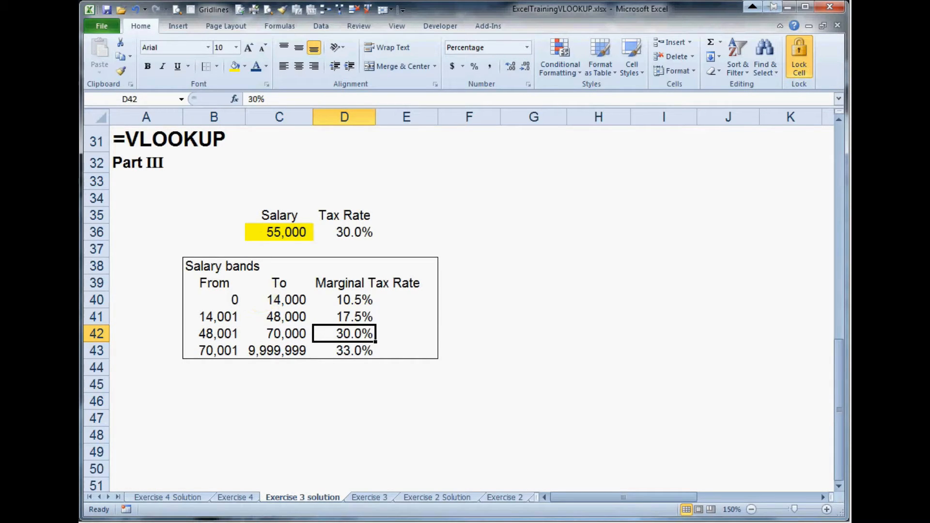
# Inspect the arguments of the Tax Rate VLOOKUP formula in D36 without changing it.
pyautogui.click(359, 233)
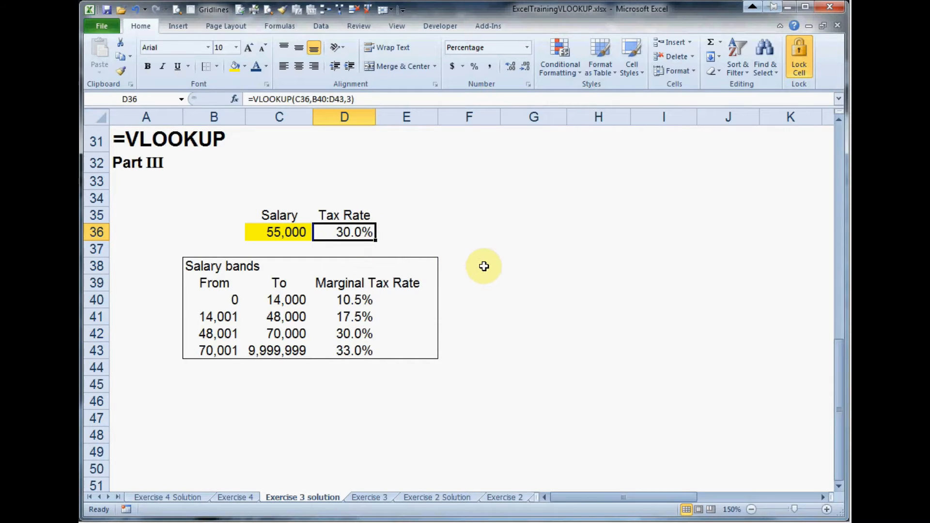
pyautogui.press('F2')
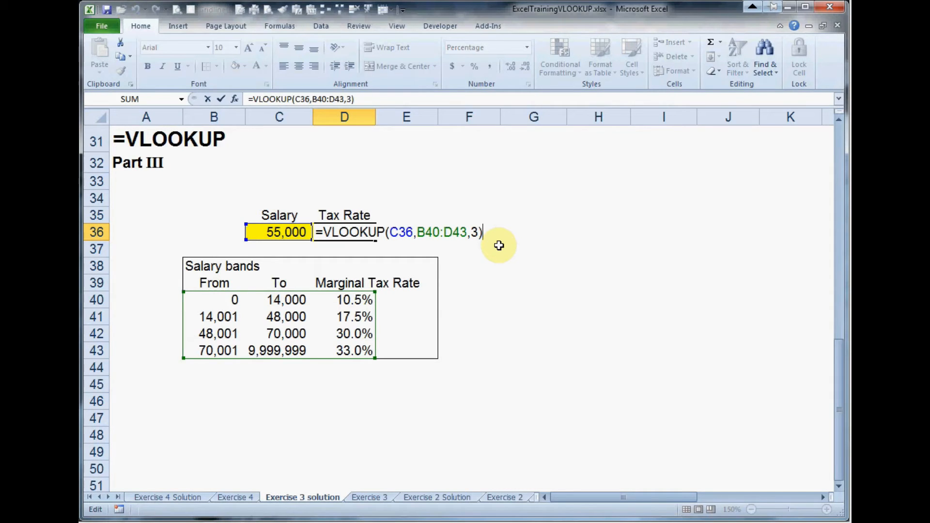
pyautogui.hotkey('ctrl', 'Return')
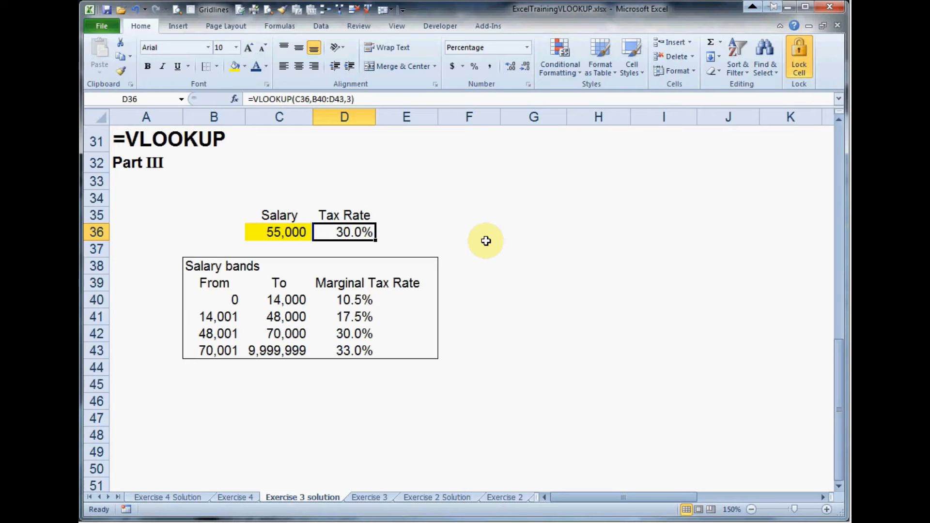